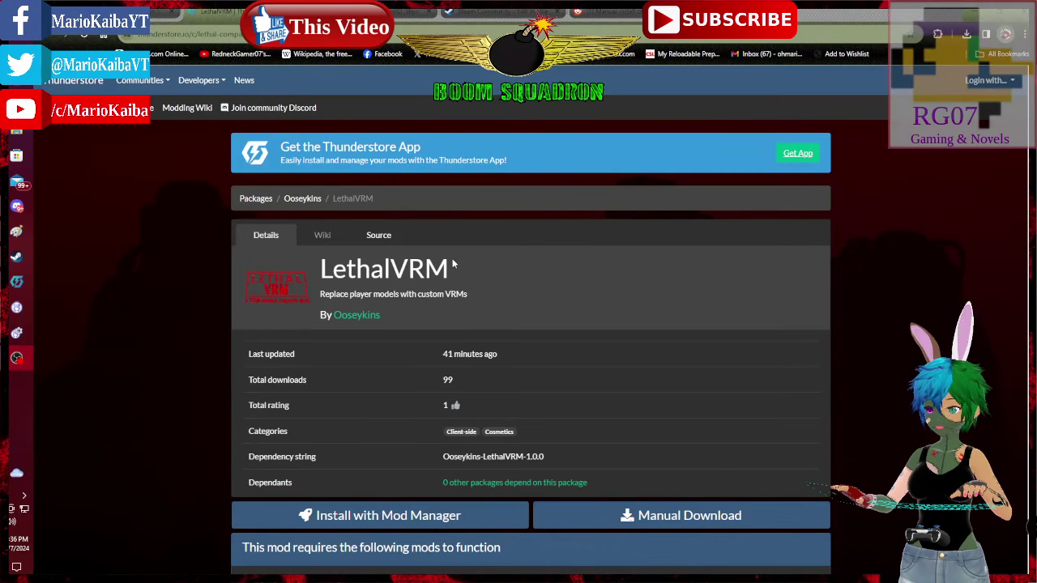
Review the LethalVRM mod page, then read the r2ModMan workaround in the X thread and enlarge its attached image.
{"action": "scroll", "coordinate": [452, 261], "scroll_direction": "down", "scroll_amount": 1}
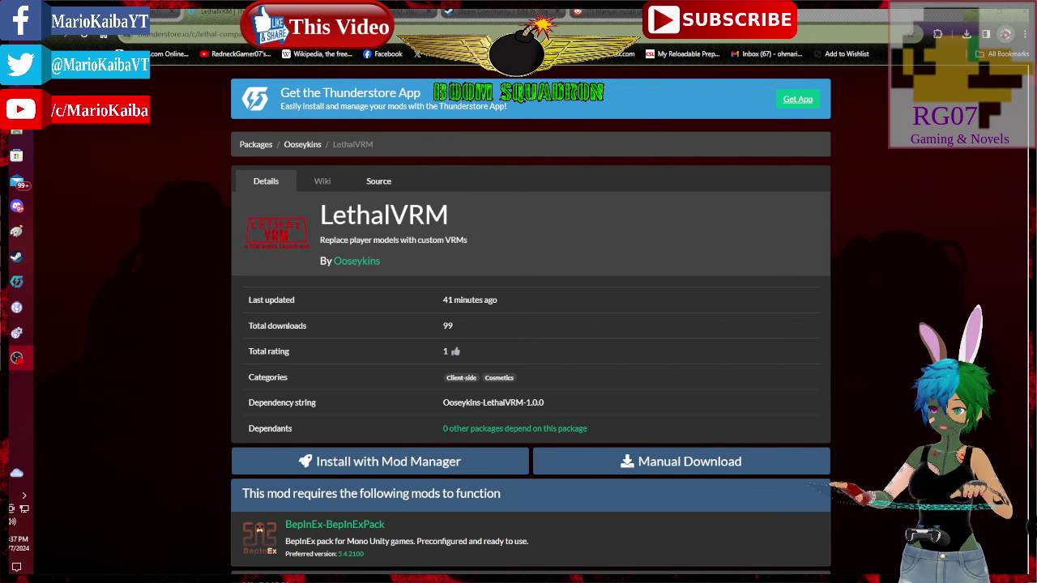
{"action": "key", "text": "ctrl+Tab"}
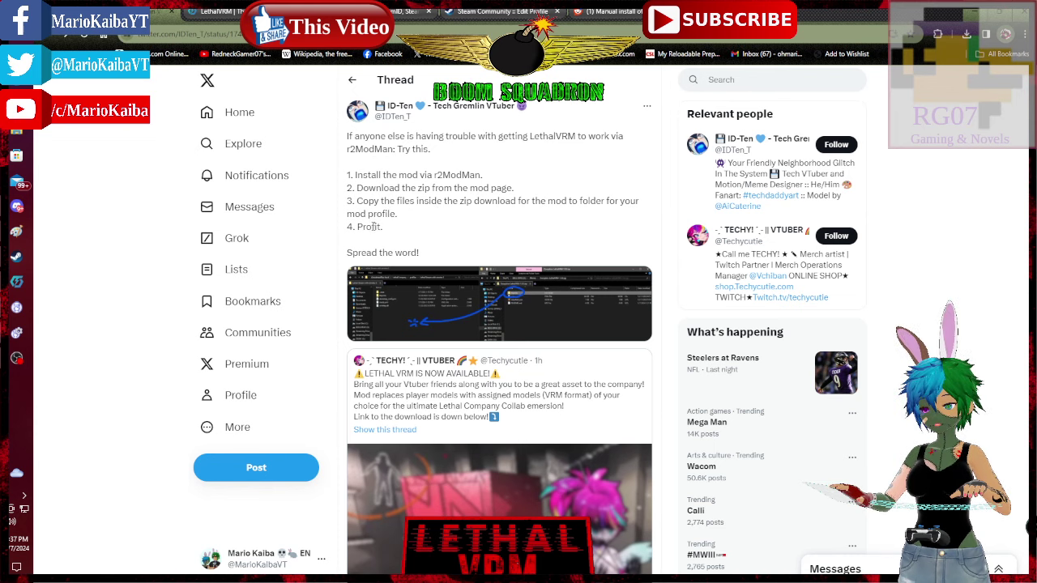
{"action": "left_click", "coordinate": [533, 296]}
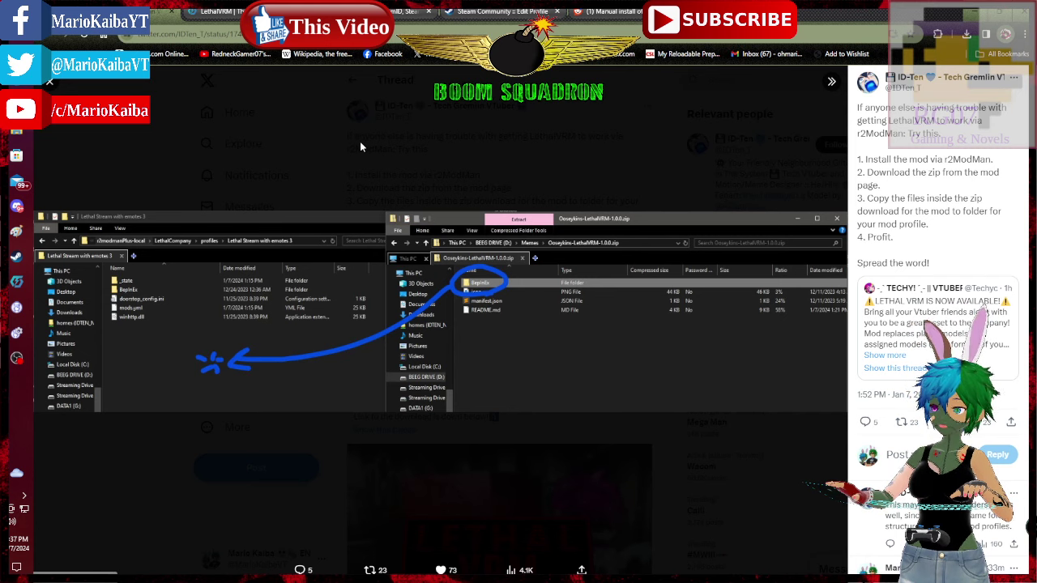
Manually download the Ooseykins-LethalVRM-1.0.0 zip from its Thunderstore page, open the archive and move its window aside.
{"action": "left_click", "coordinate": [215, 12]}
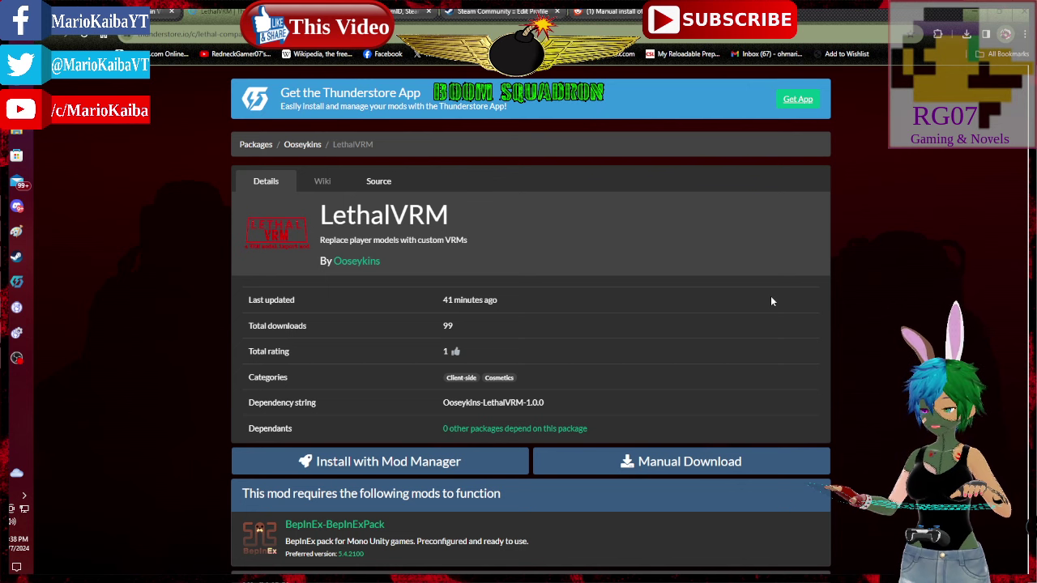
{"action": "left_click", "coordinate": [712, 462]}
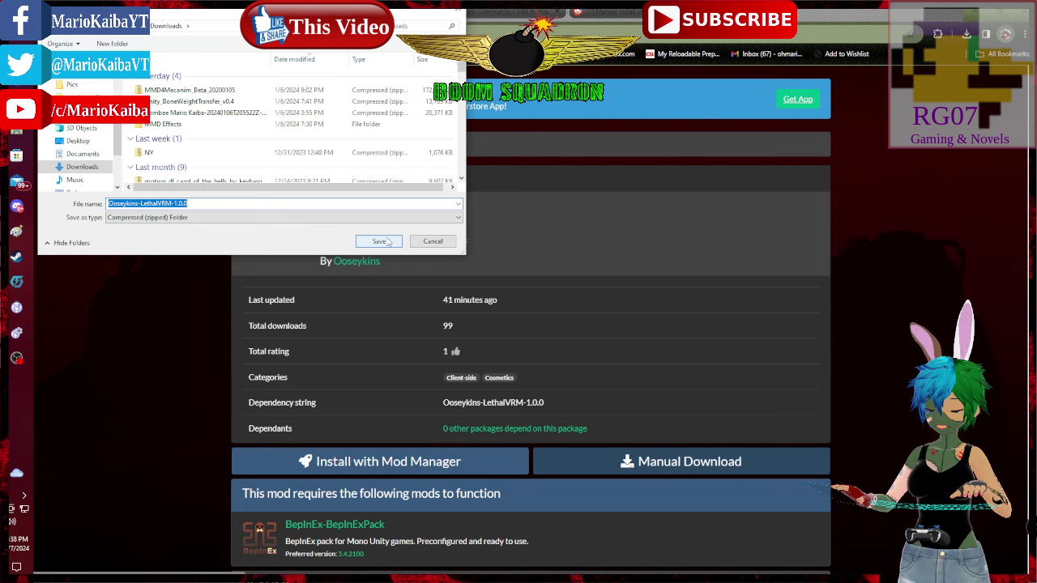
{"action": "left_click", "coordinate": [381, 241]}
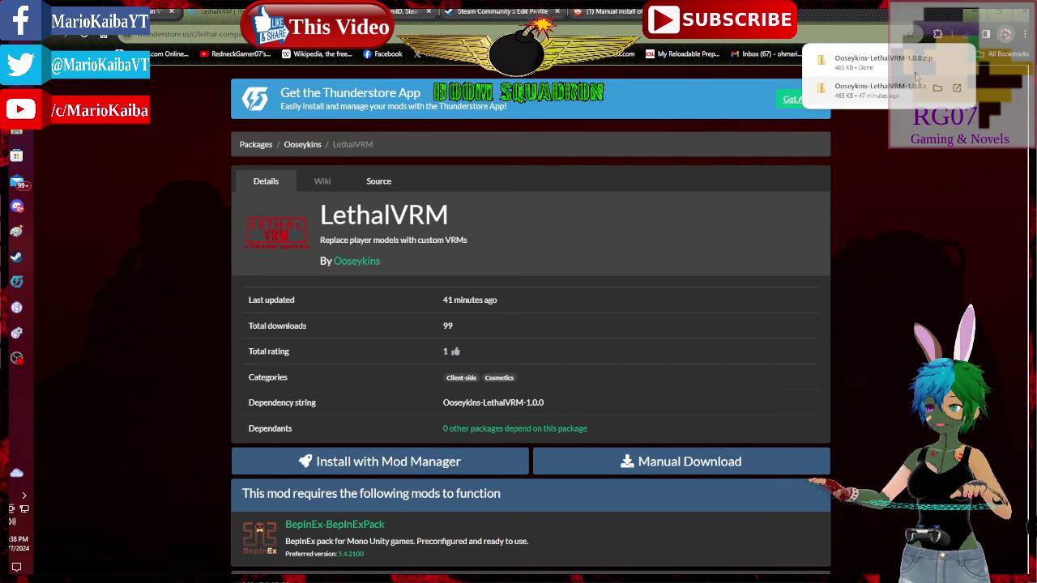
{"action": "mouse_move", "coordinate": [888, 62]}
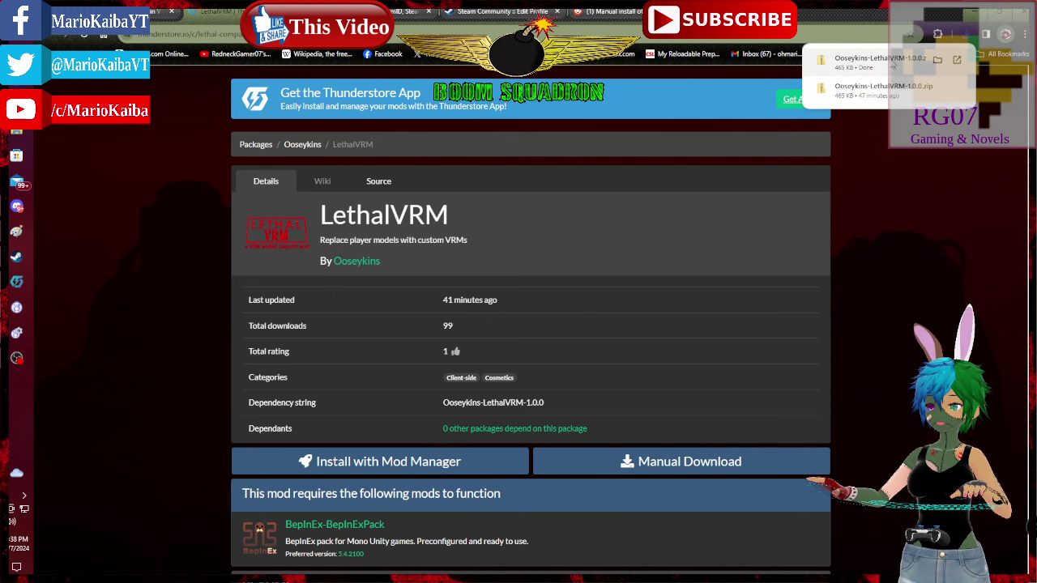
{"action": "left_click", "coordinate": [888, 63]}
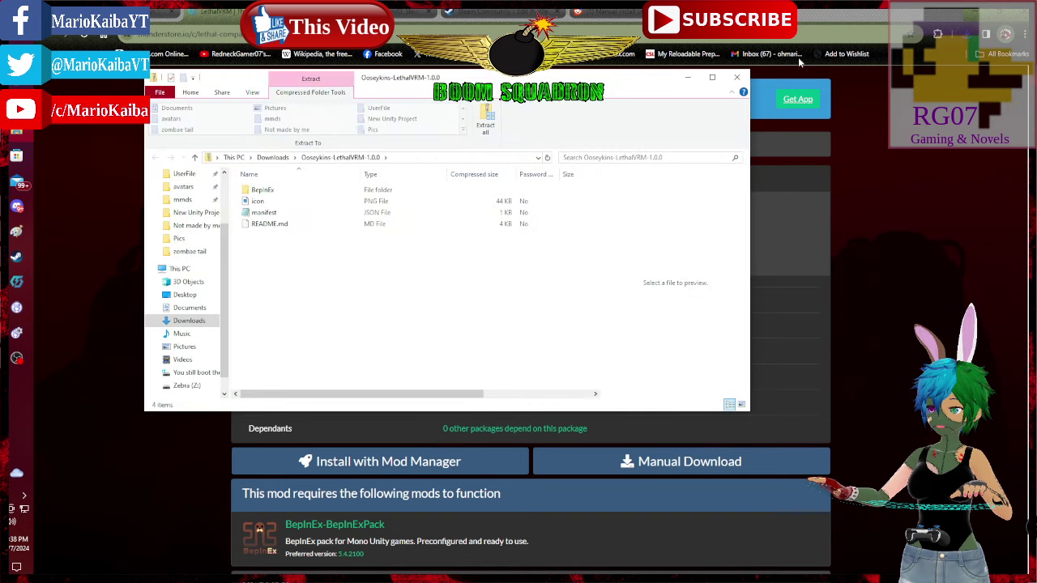
{"action": "left_click_drag", "start_coordinate": [576, 81], "coordinate": [1024, 52]}
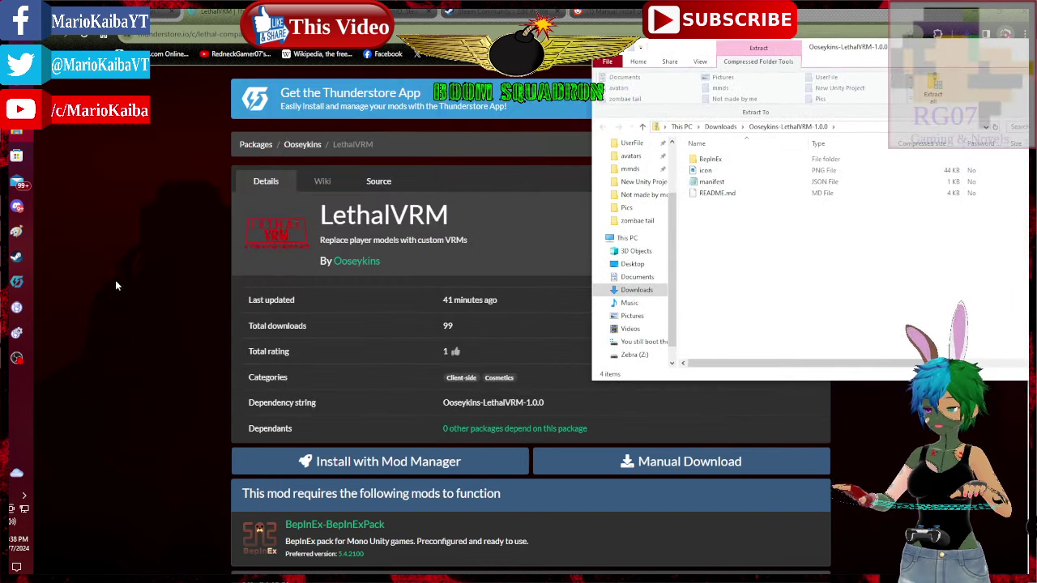
Switch to Thunderstore Mod Manager, open its settings, and bring up its DataFolder directory in File Explorer.
{"action": "left_click", "coordinate": [25, 280]}
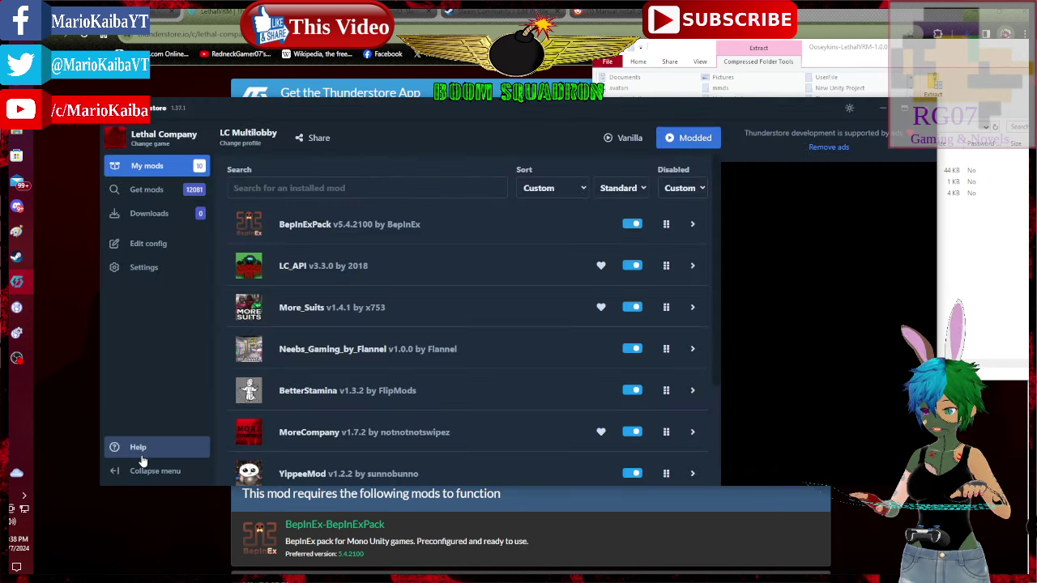
{"action": "left_click", "coordinate": [150, 270]}
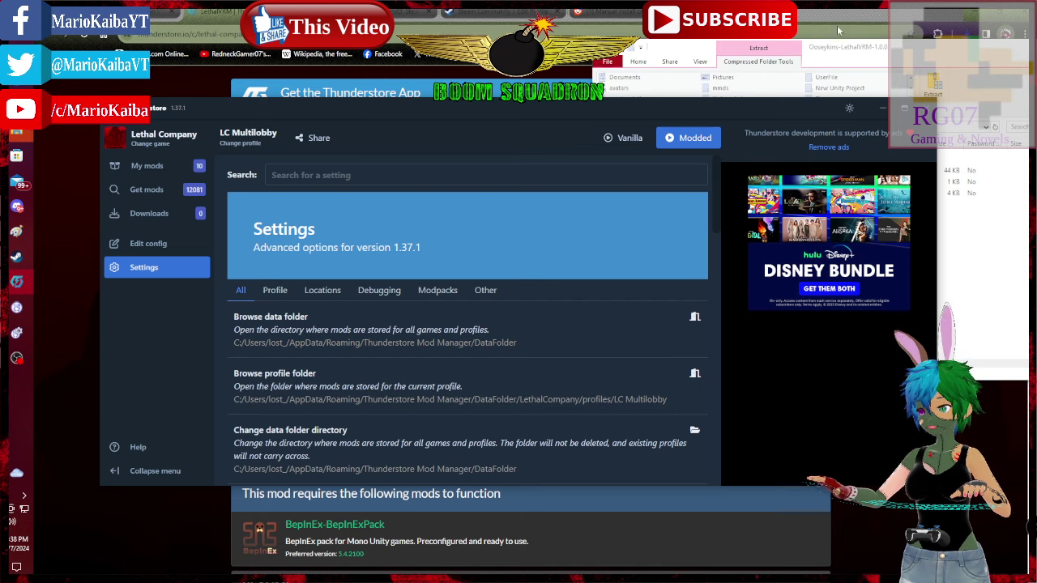
{"action": "mouse_move", "coordinate": [16, 135]}
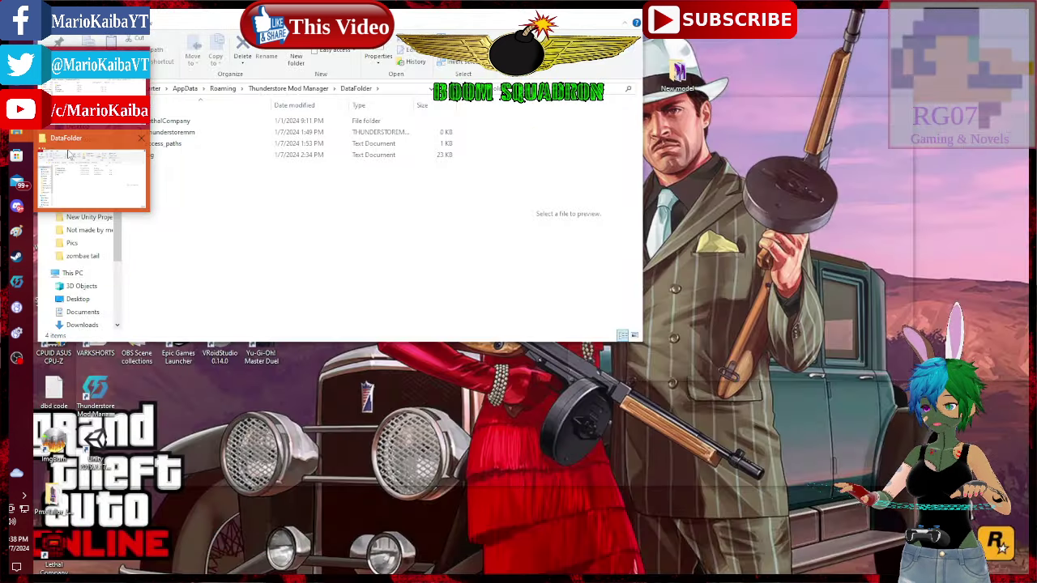
{"action": "left_click", "coordinate": [68, 154]}
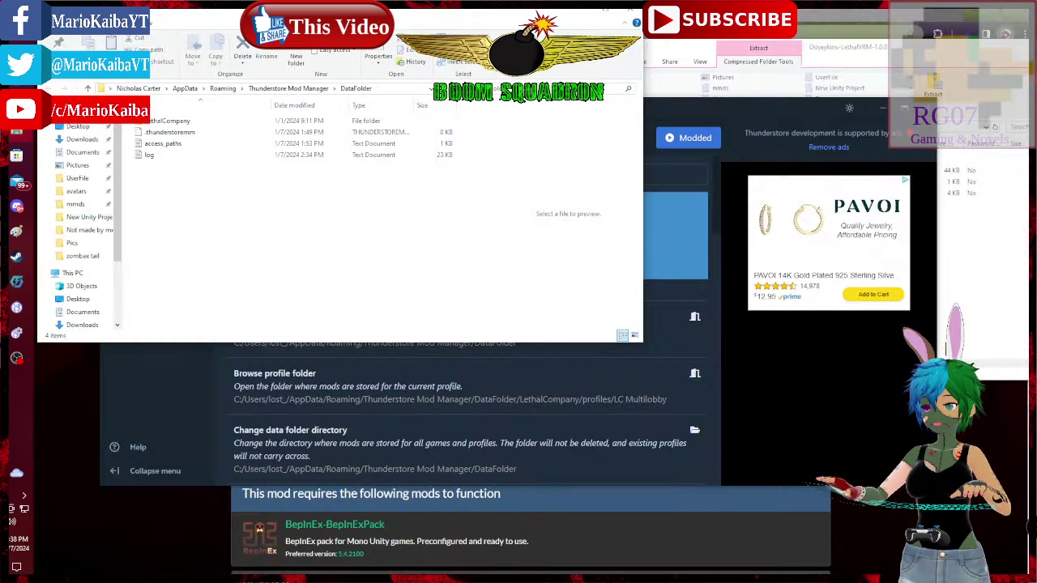
{"action": "left_click_drag", "start_coordinate": [374, 14], "coordinate": [571, 76]}
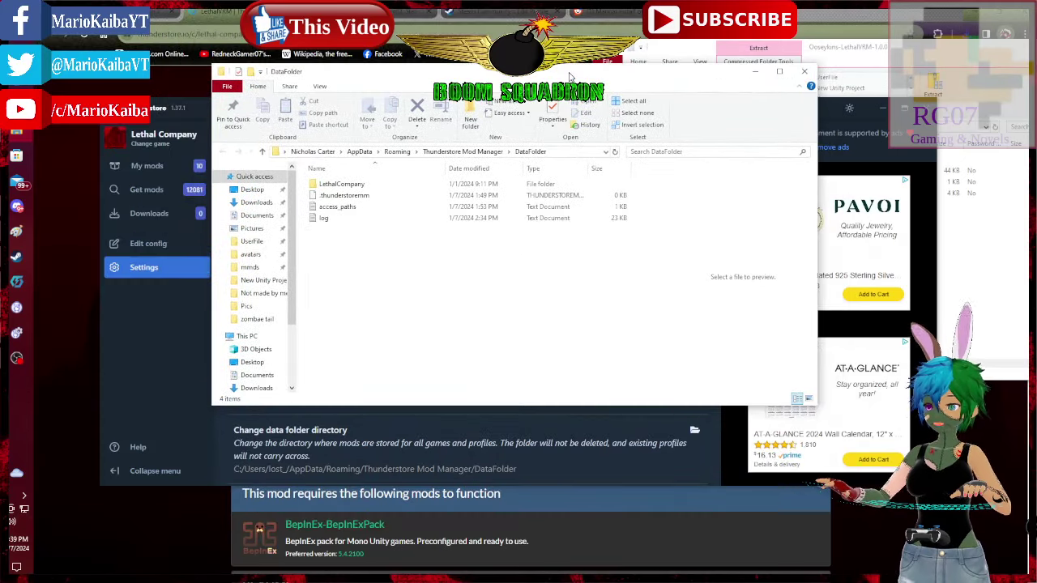
Open the Default profile folder inside LethalCompany's profiles directory.
{"action": "left_click", "coordinate": [359, 183]}
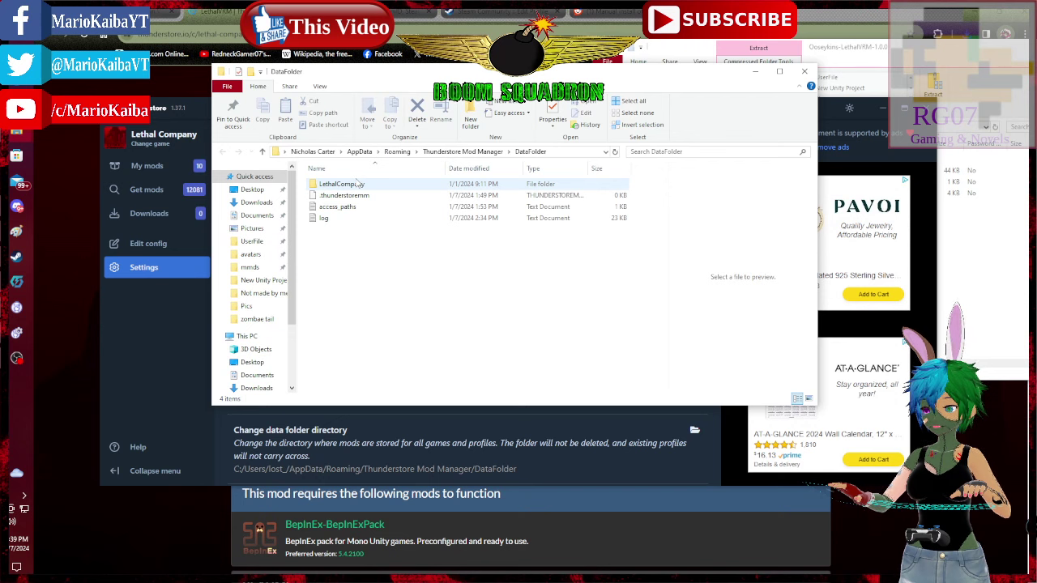
{"action": "double_click", "coordinate": [359, 183]}
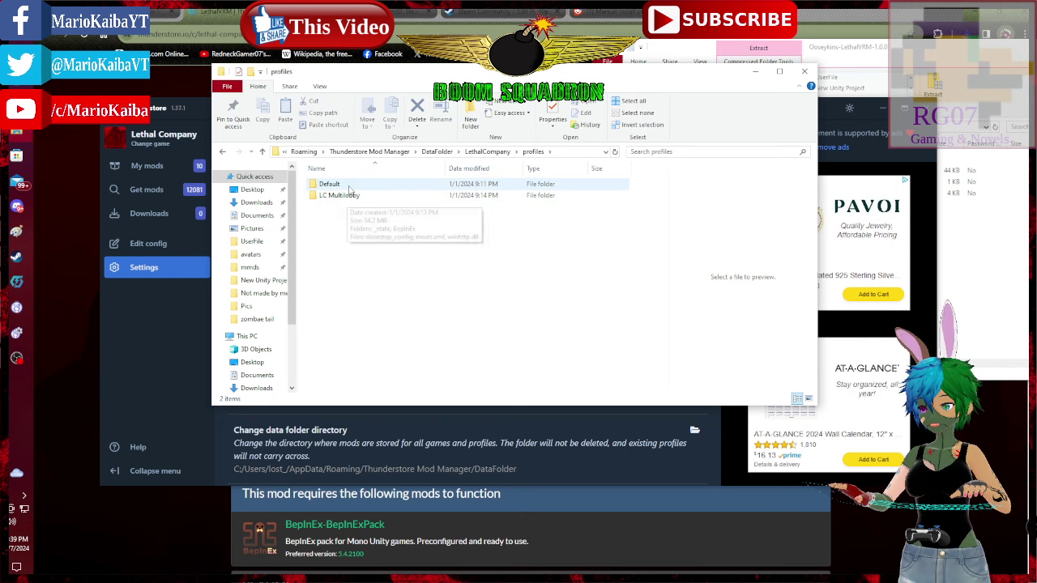
{"action": "left_click", "coordinate": [350, 188]}
{"action": "double_click", "coordinate": [349, 188]}
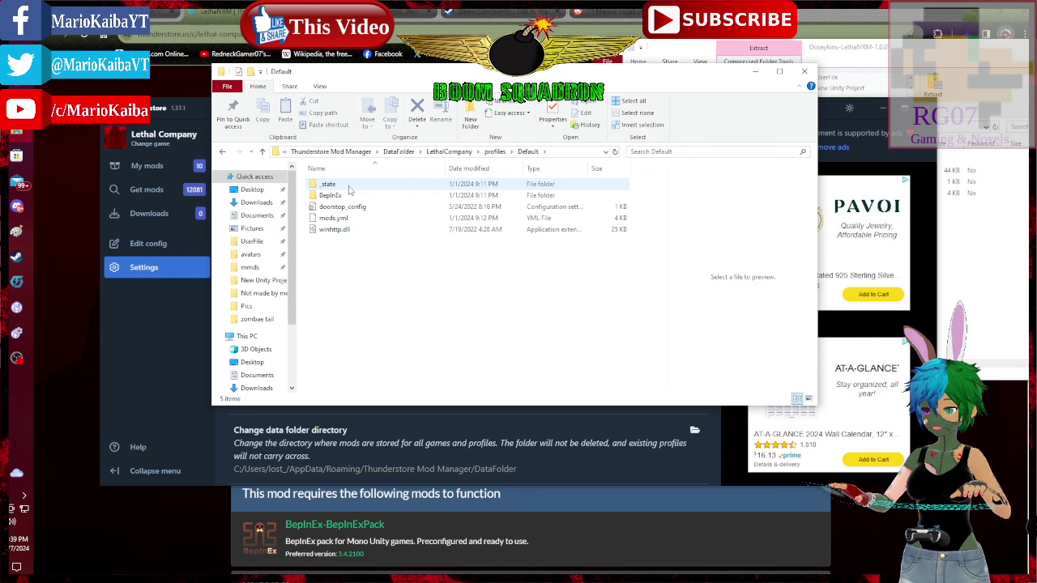
Copy the BepInEx folder from the LethalVRM archive into the Default profile folder.
{"action": "left_click", "coordinate": [938, 57]}
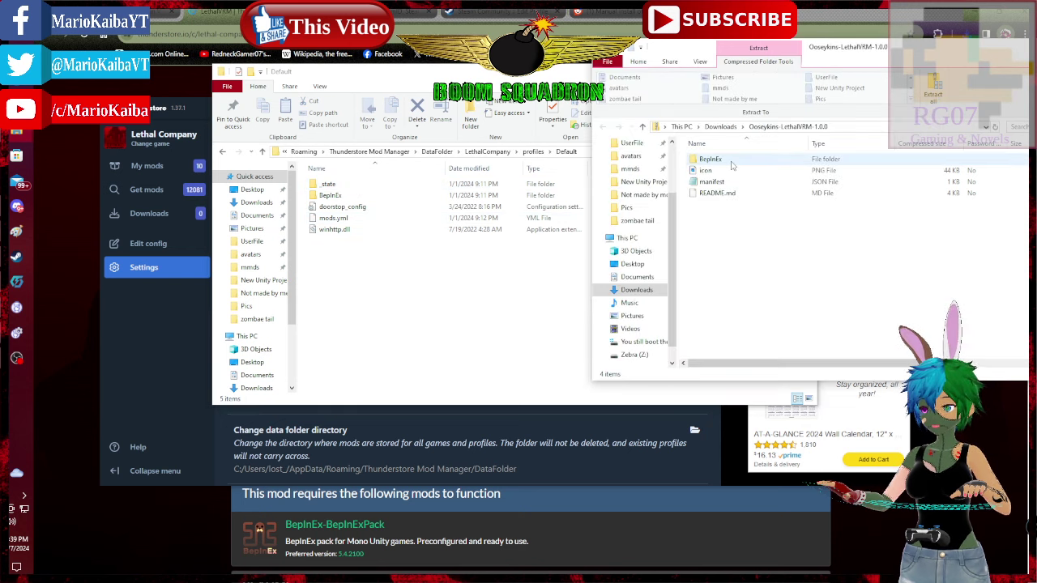
{"action": "left_click", "coordinate": [732, 165]}
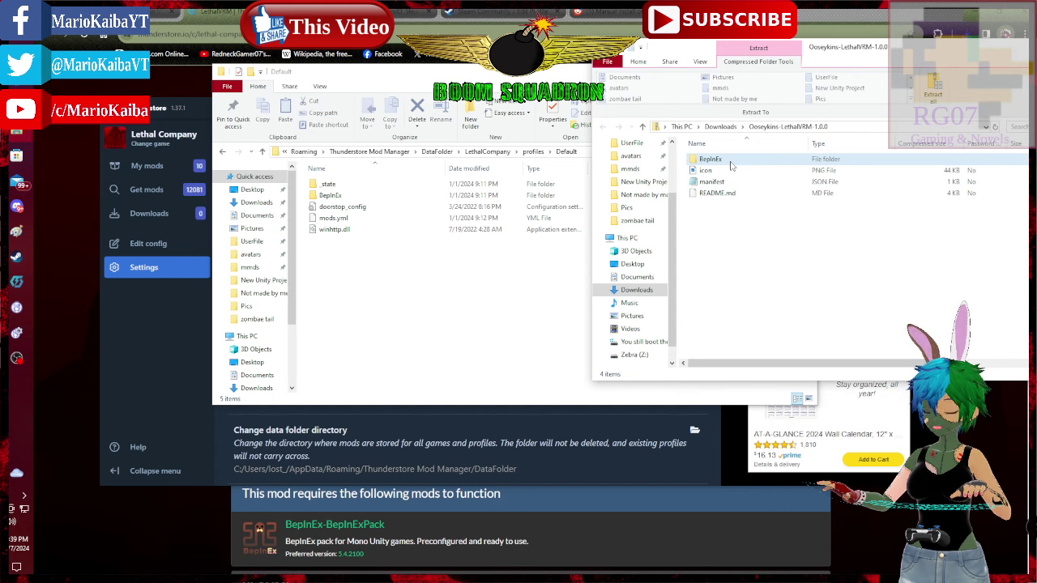
{"action": "left_click_drag", "start_coordinate": [730, 160], "coordinate": [427, 300]}
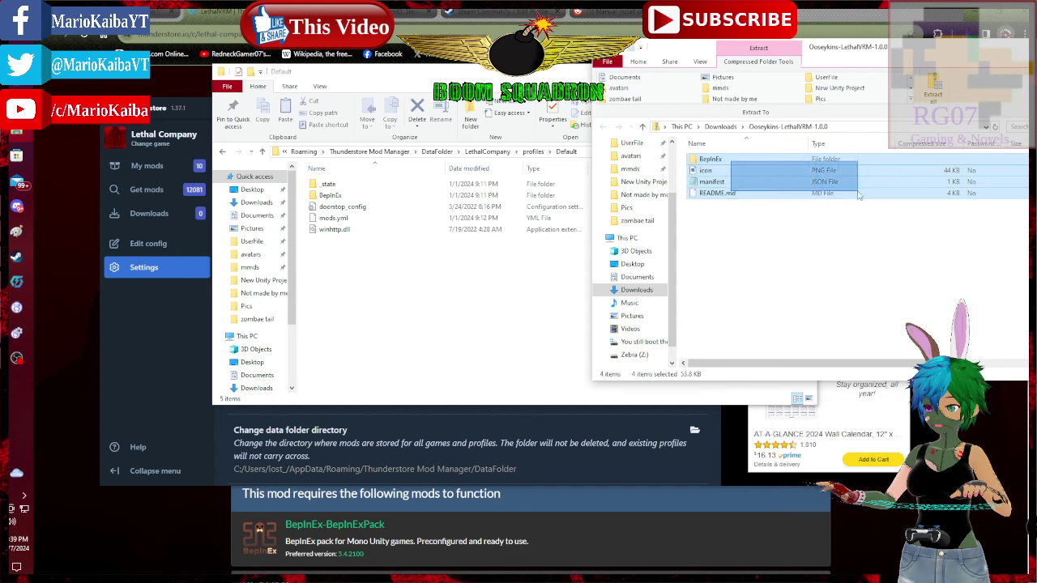
{"action": "left_click", "coordinate": [703, 162]}
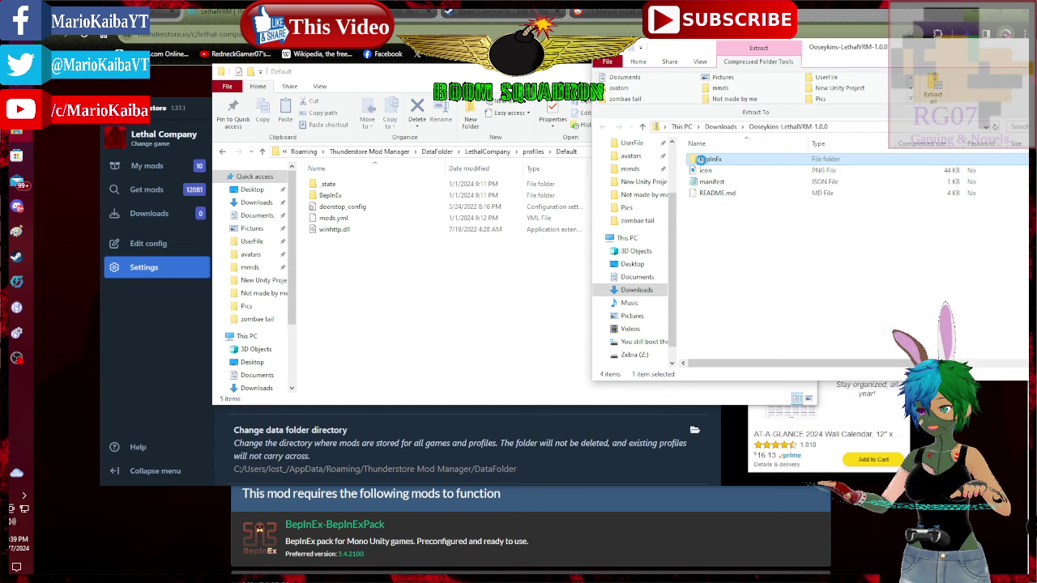
{"action": "left_click_drag", "start_coordinate": [702, 162], "coordinate": [413, 281]}
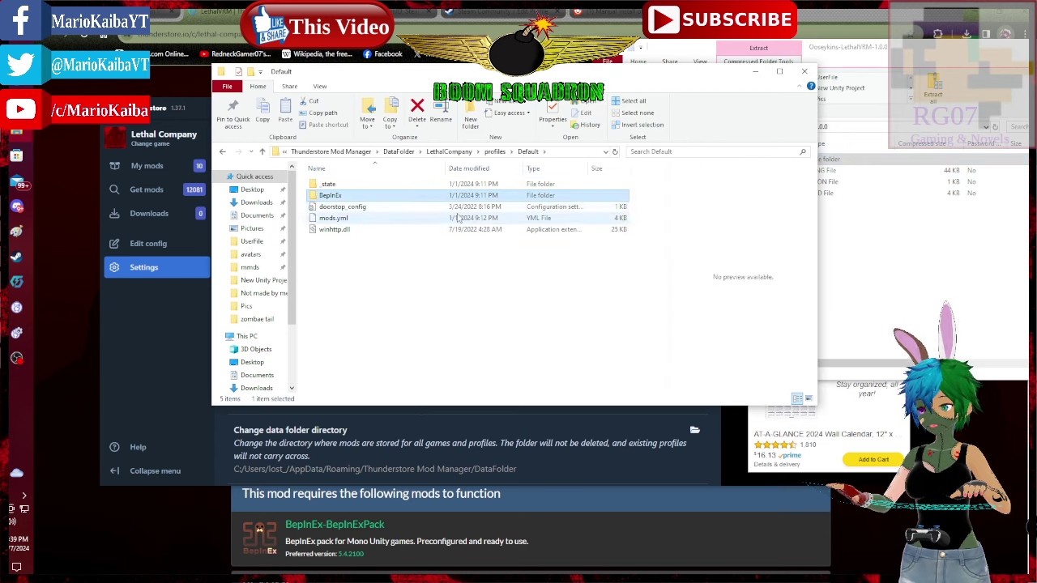
Inspect the config and plugins folders inside the Default profile's BepInEx folder, and return to the profile folder.
{"action": "double_click", "coordinate": [366, 196]}
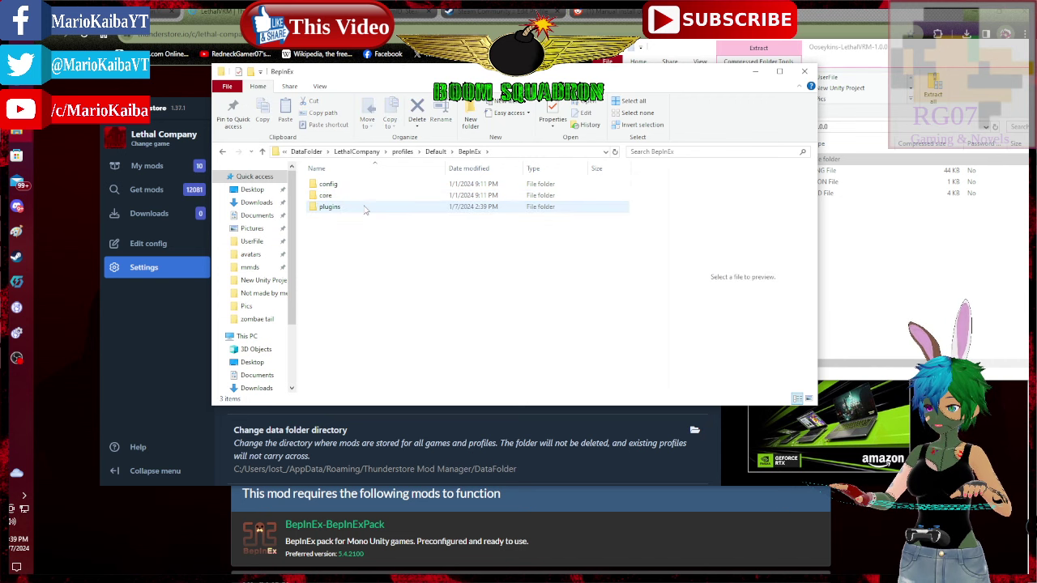
{"action": "double_click", "coordinate": [368, 185]}
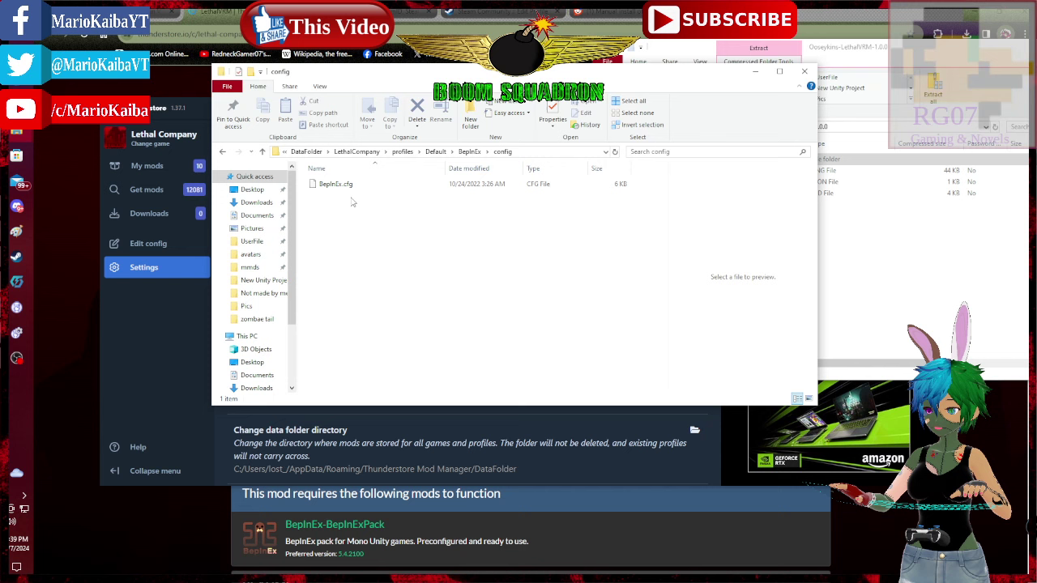
{"action": "key", "text": "alt+Left"}
{"action": "key", "text": "alt+Left"}
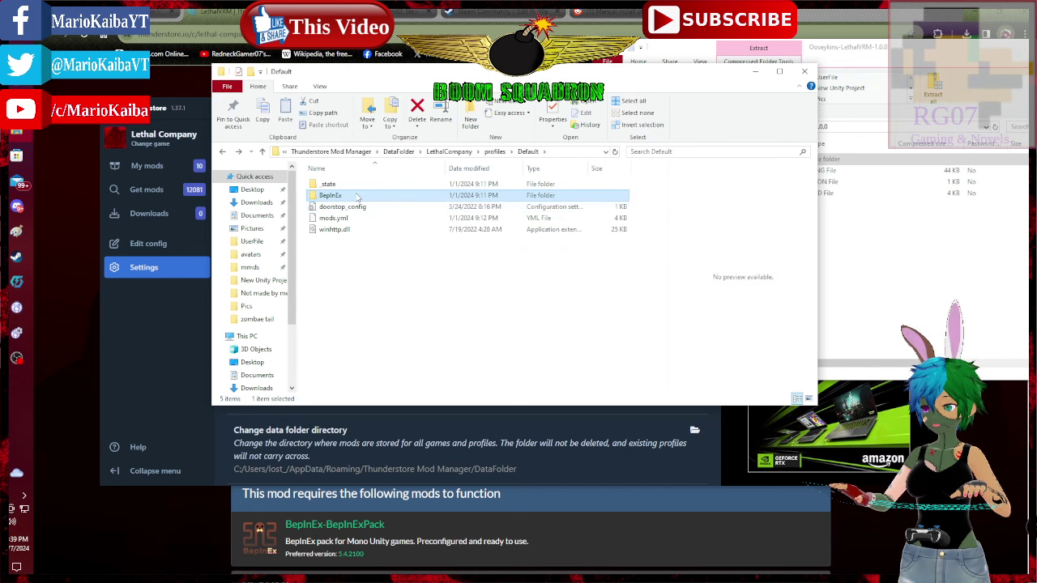
{"action": "double_click", "coordinate": [356, 199]}
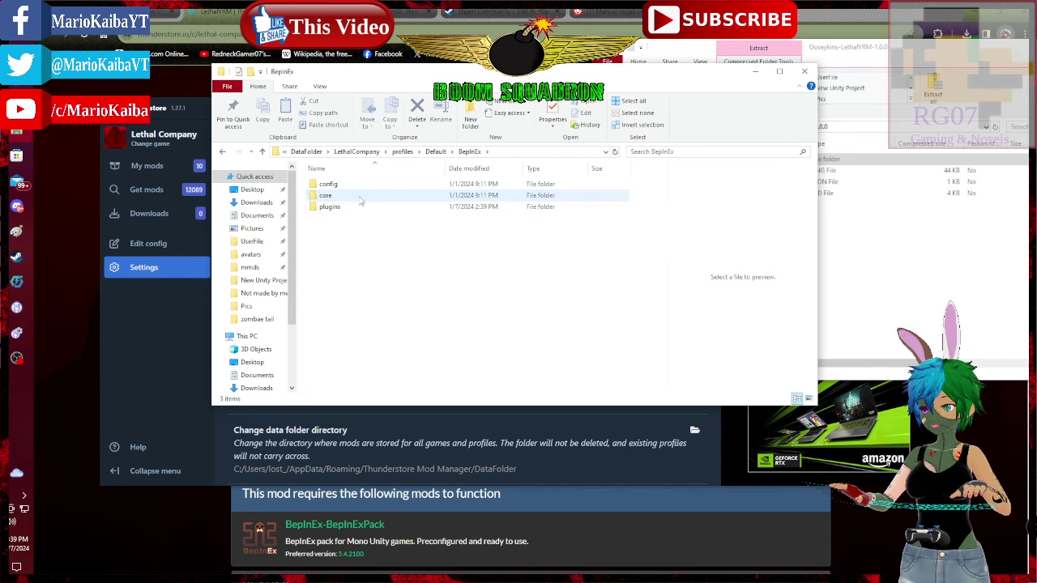
{"action": "double_click", "coordinate": [362, 206]}
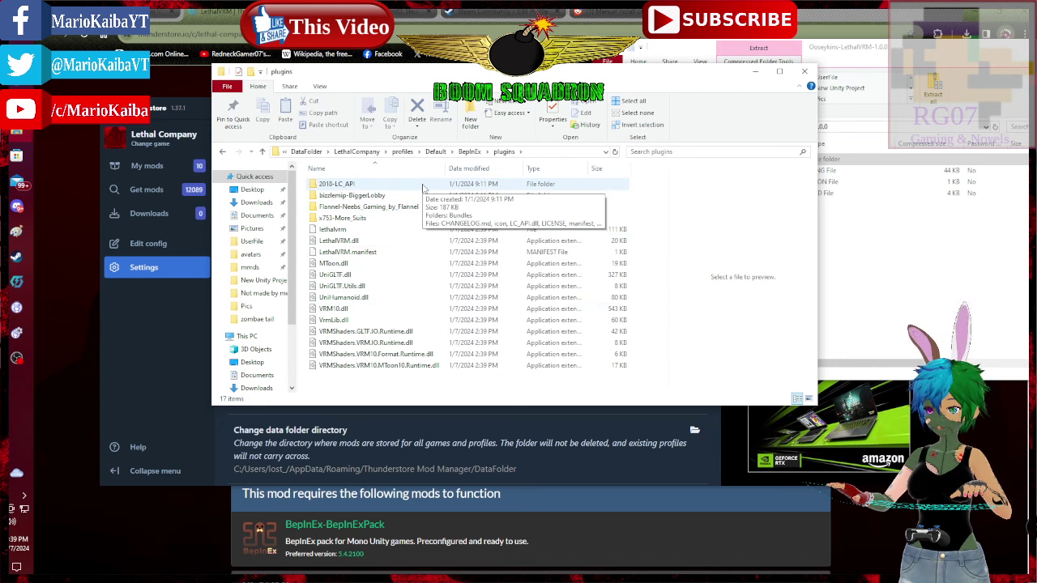
{"action": "key", "text": "alt+Up"}
{"action": "key", "text": "alt+Up"}
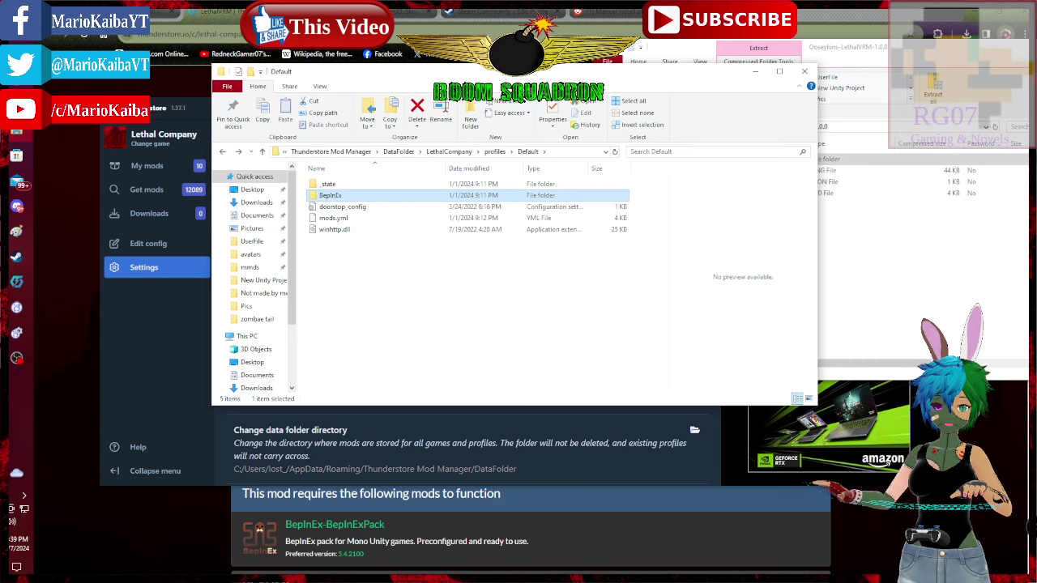
Close the profile folder and zip archive windows, and dismiss the browser to leave the mod manager open.
{"action": "left_click", "coordinate": [804, 73]}
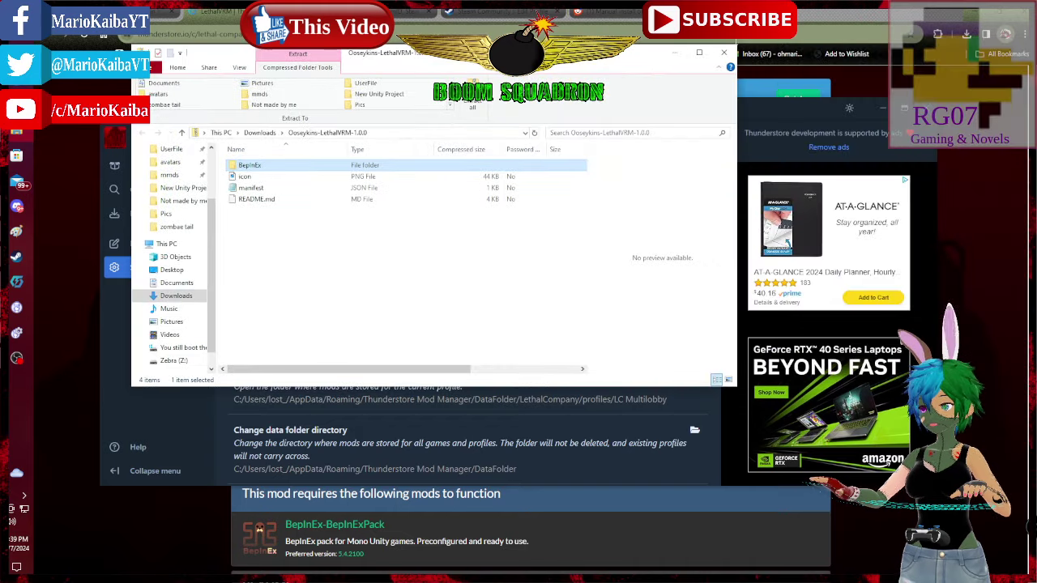
{"action": "left_click", "coordinate": [723, 53]}
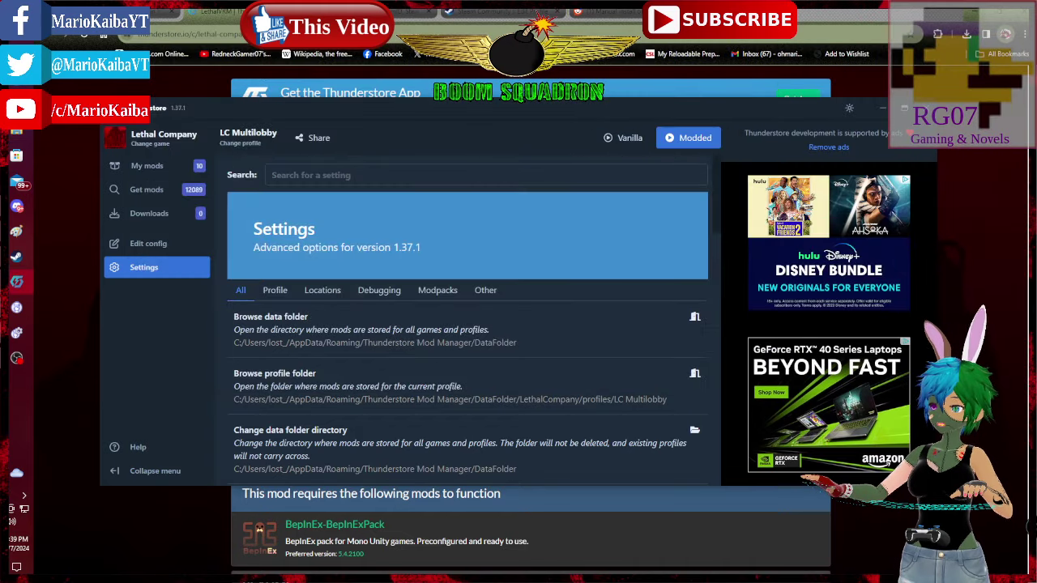
{"action": "key", "text": "alt+F4"}
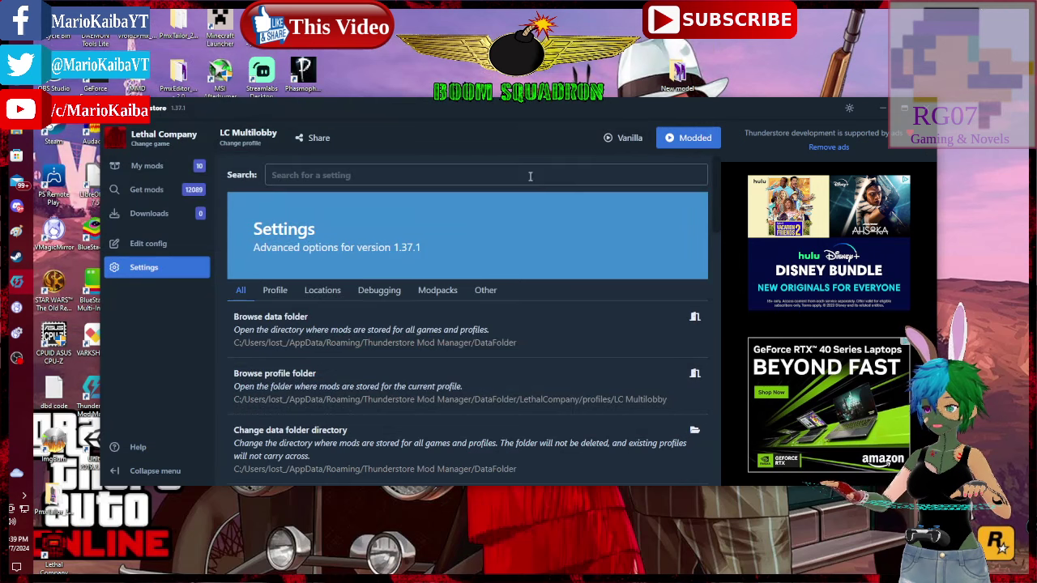